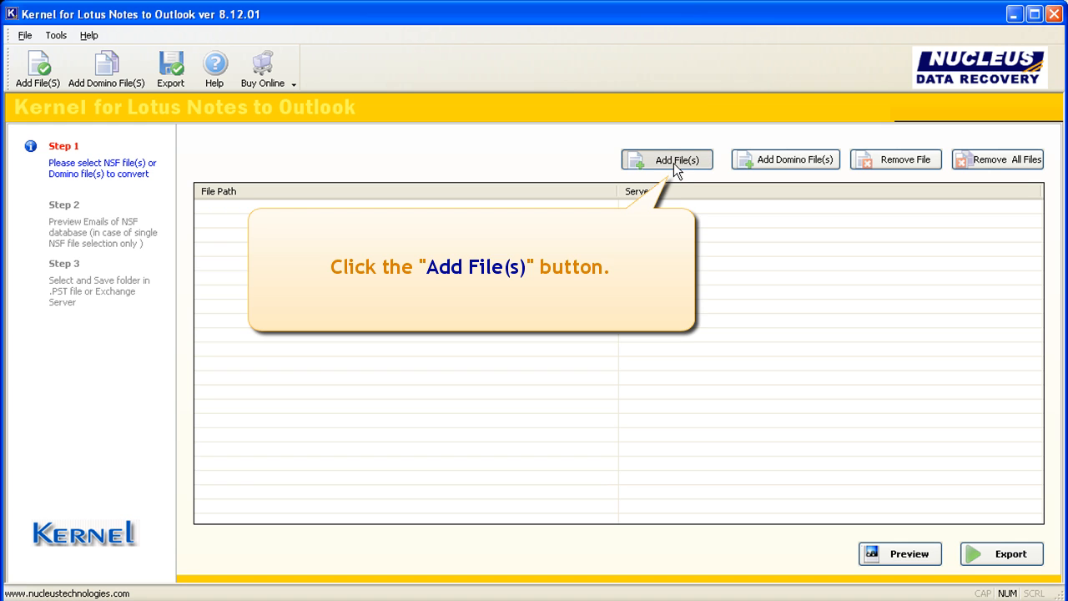
- Add the seven NSF files (file 1, ASDFk3, FOLDERS, journal, names, OUTLOOK EXPRESS, User1_18_October) to the list
{"action": "left_click", "coordinate": [674, 163]}
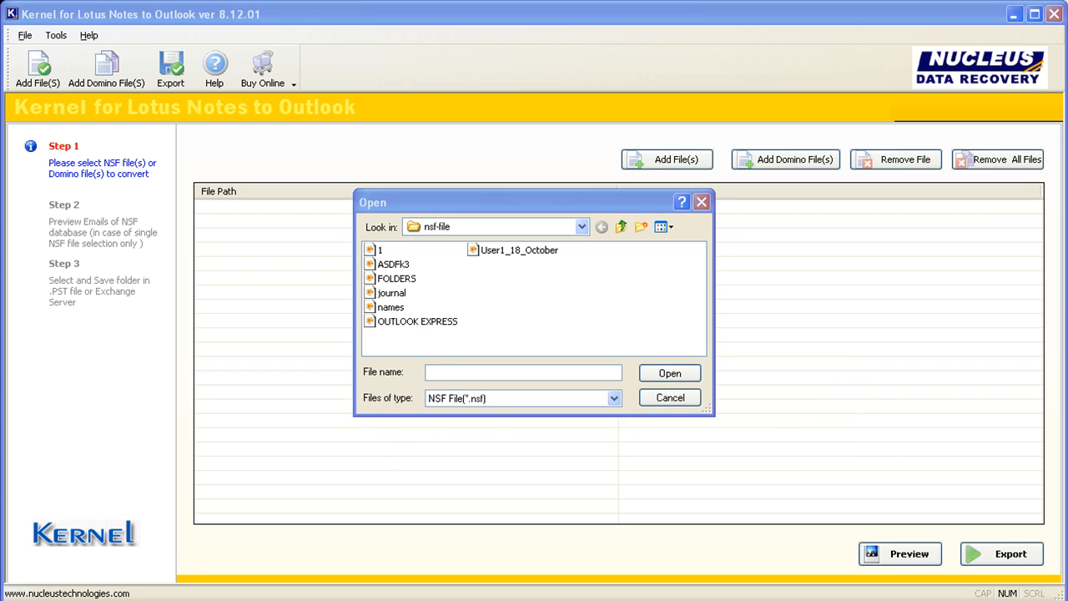
{"action": "left_click", "coordinate": [376, 249]}
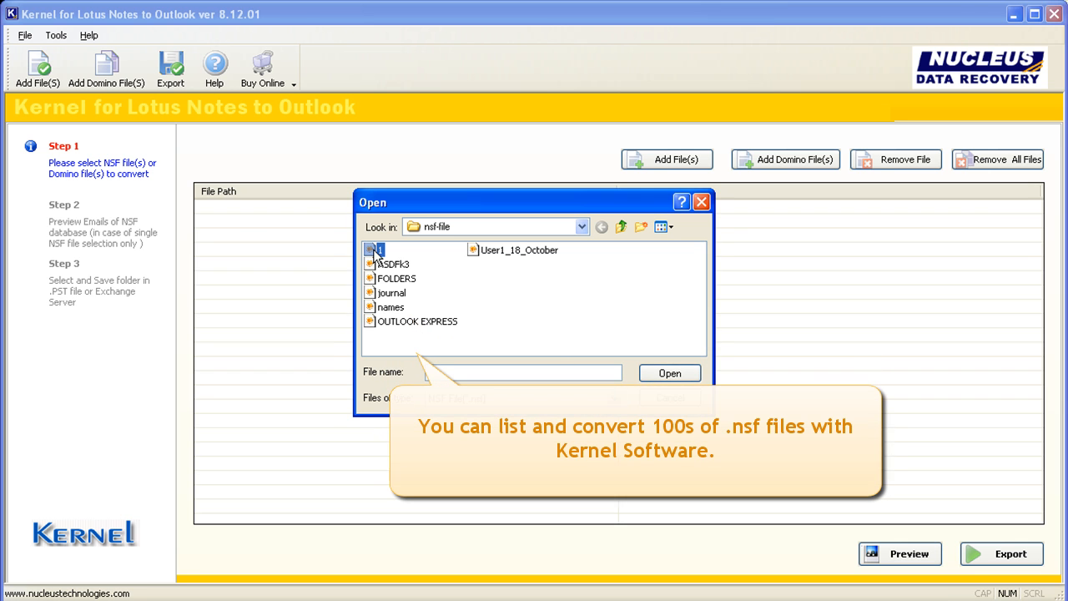
{"action": "left_click", "coordinate": [390, 264], "text": "ctrl"}
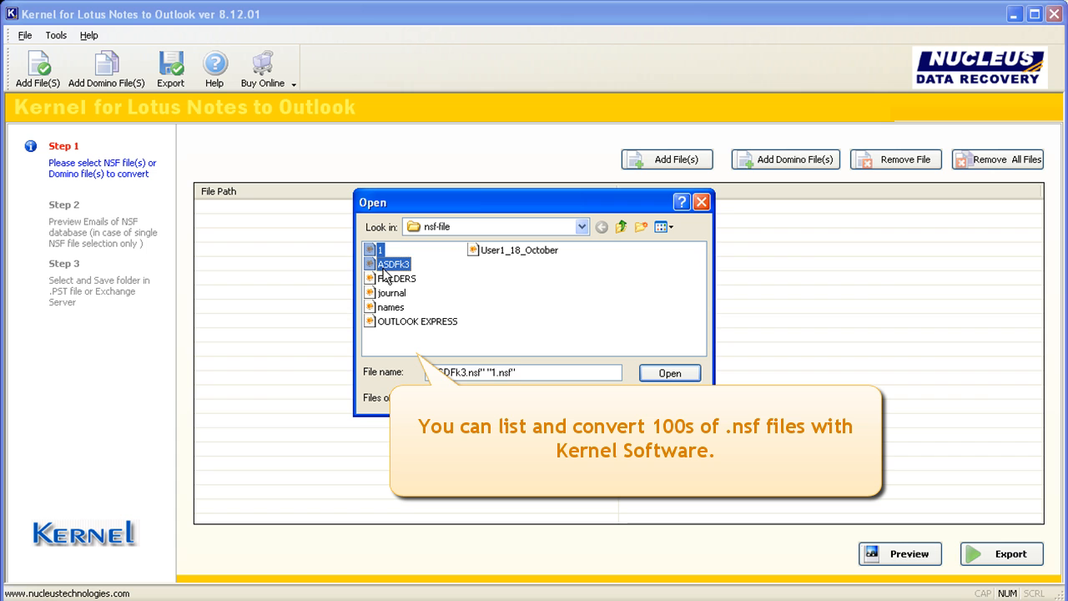
{"action": "left_click", "coordinate": [394, 278], "text": "ctrl"}
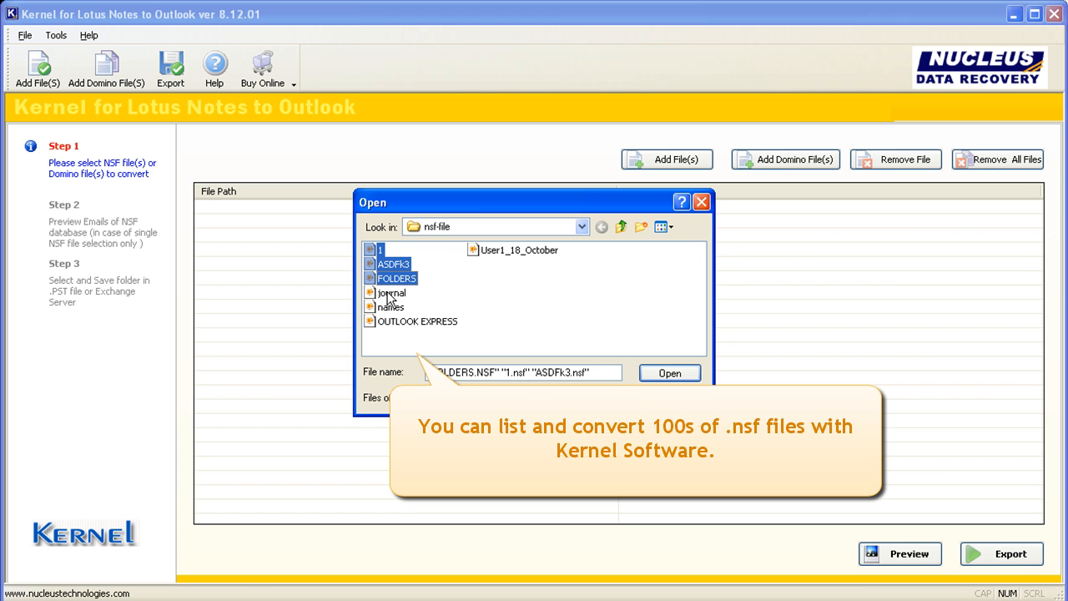
{"action": "left_click", "coordinate": [391, 293], "text": "ctrl"}
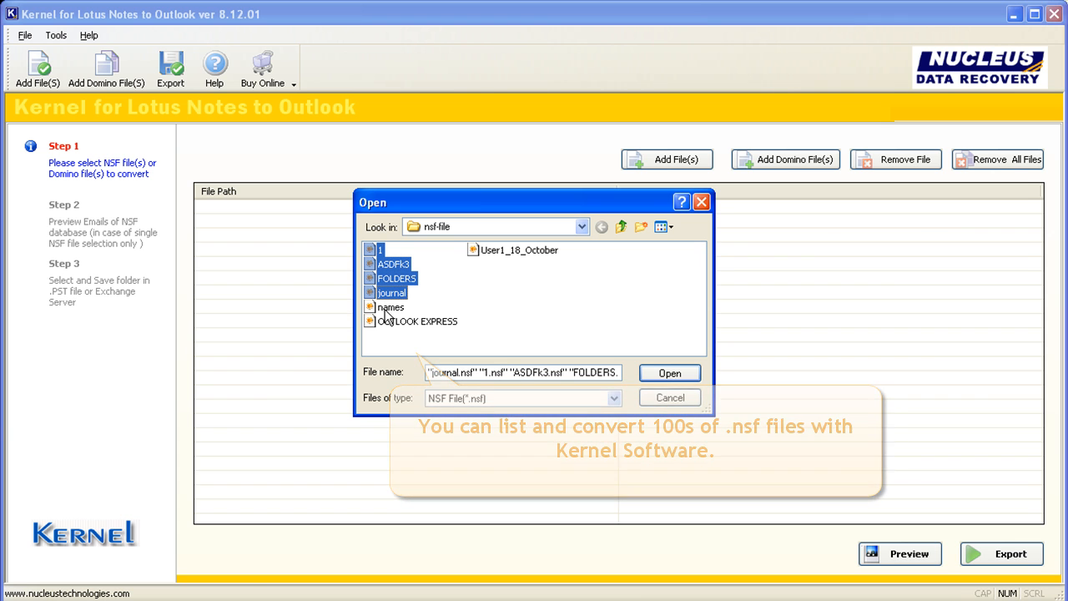
{"action": "left_click", "coordinate": [389, 307], "text": "ctrl"}
{"action": "left_click", "coordinate": [417, 321], "text": "ctrl"}
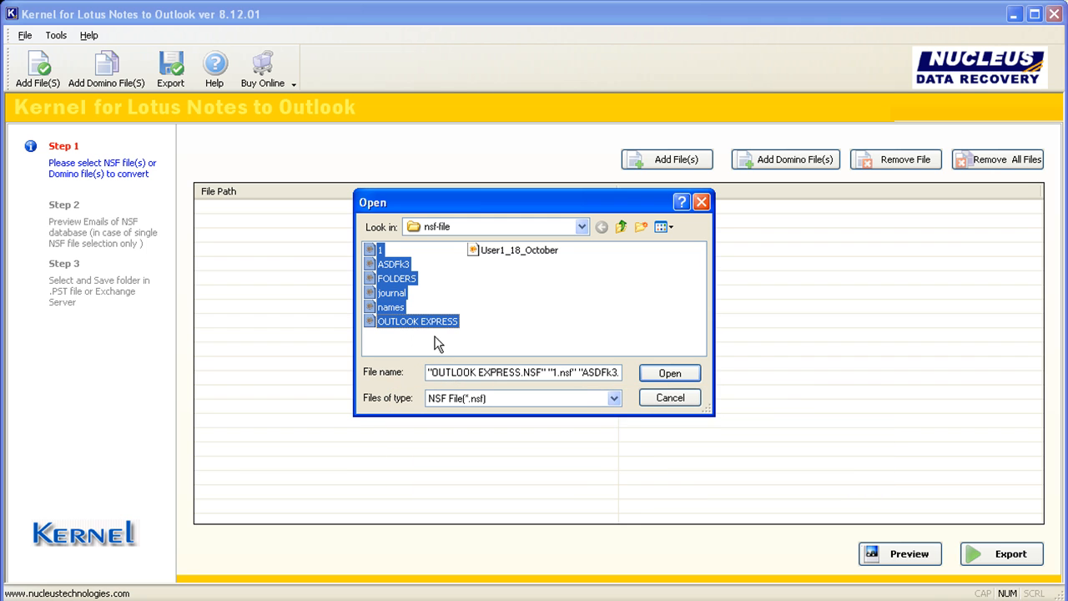
{"action": "left_click", "coordinate": [495, 252], "text": "ctrl"}
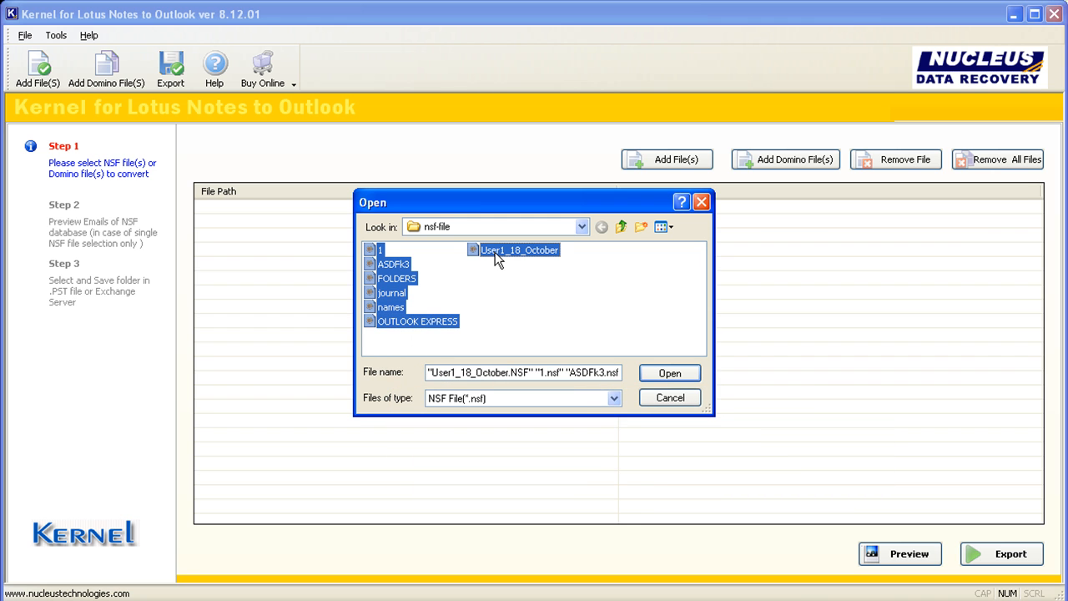
{"action": "left_click", "coordinate": [669, 373]}
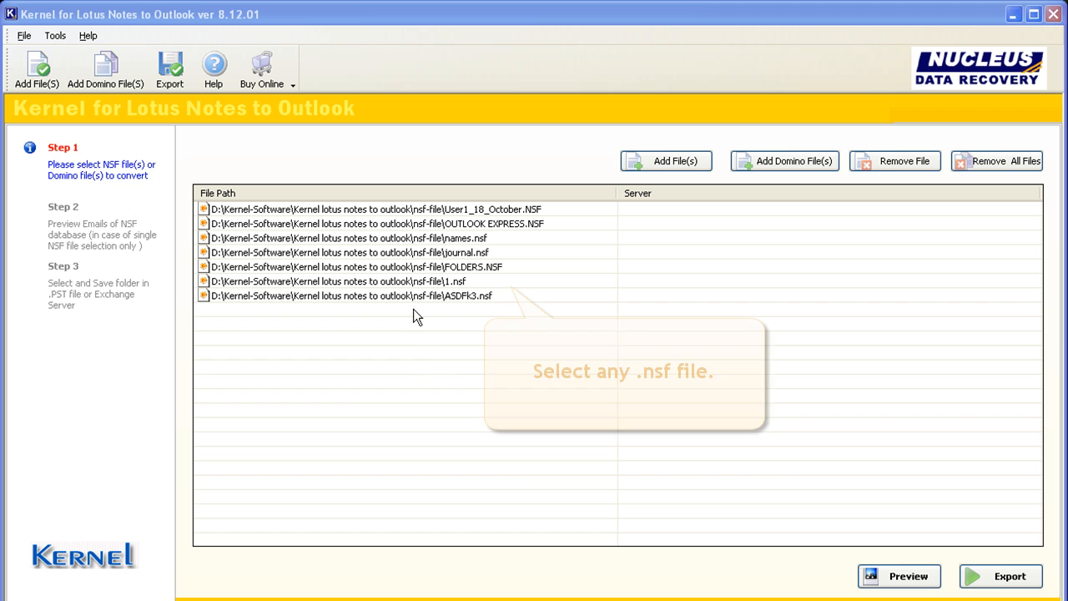
- Select ASDFk3.nsf in the File Path list and preview its contents
{"action": "left_click", "coordinate": [417, 297]}
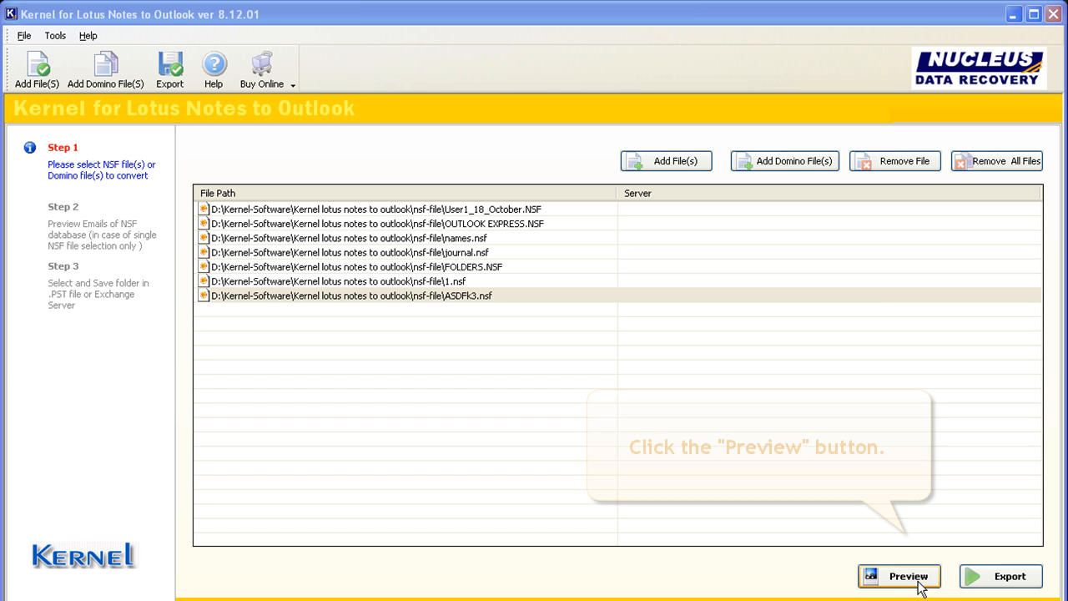
{"action": "left_click", "coordinate": [909, 577]}
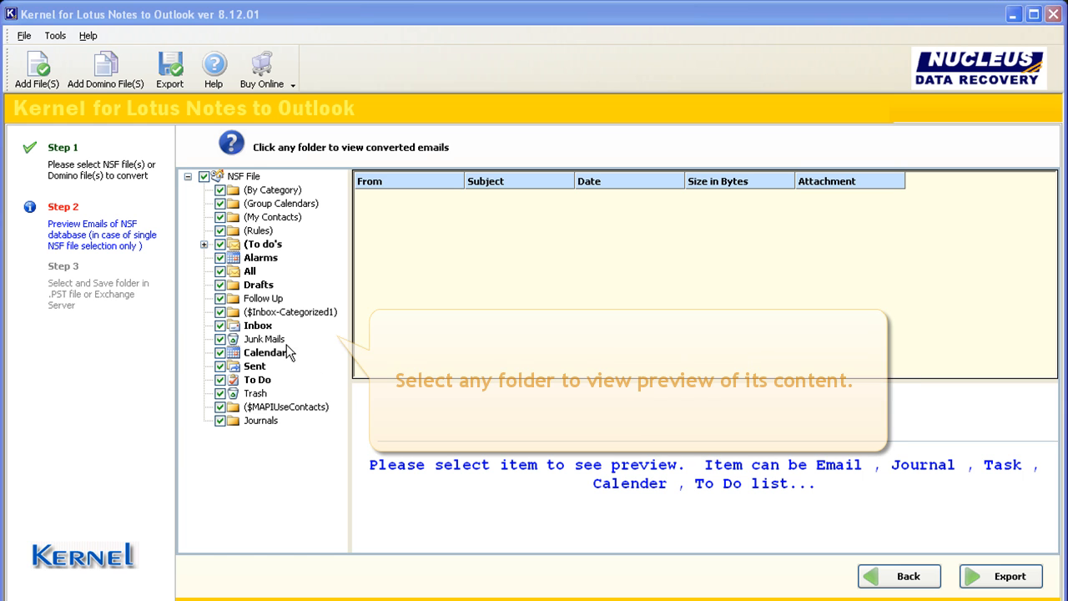
- Show the Inbox emails and read the TechRepublic message, scrolling through its full body
{"action": "left_click", "coordinate": [258, 326]}
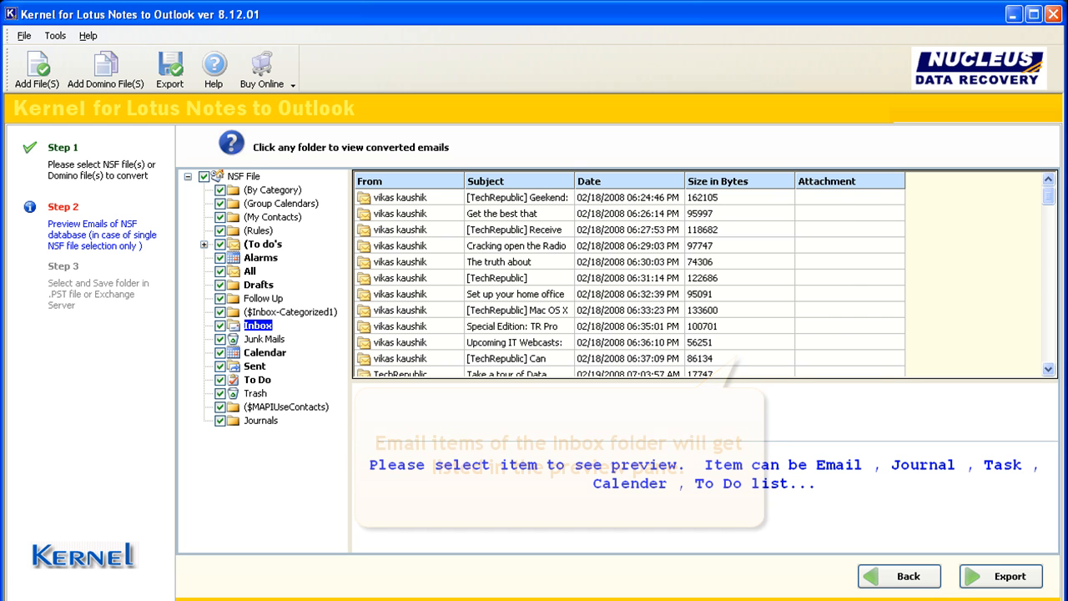
{"action": "left_click", "coordinate": [1048, 369]}
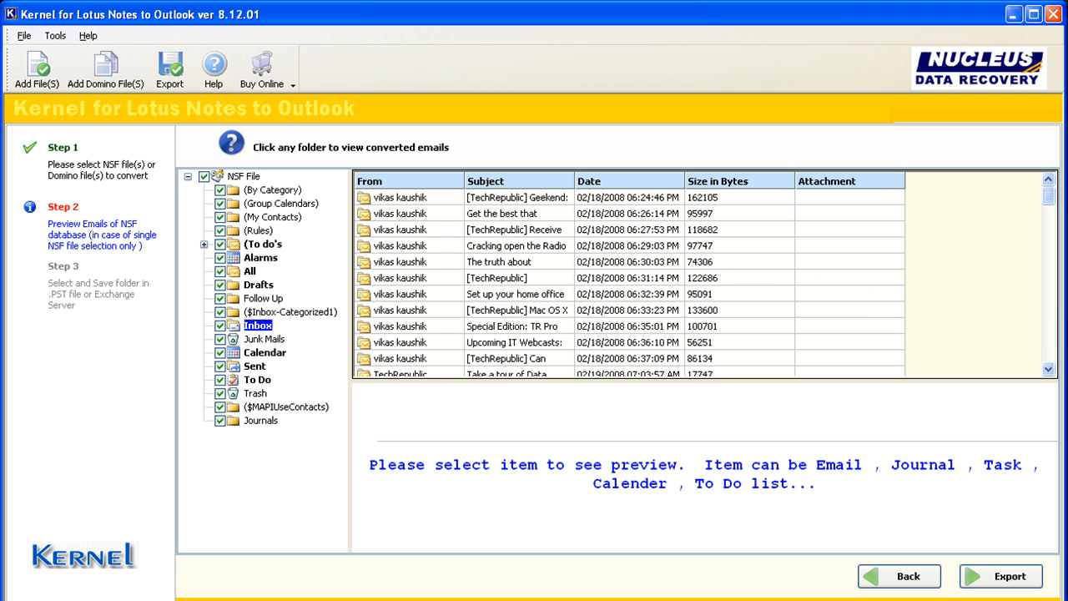
{"action": "left_click", "coordinate": [501, 213]}
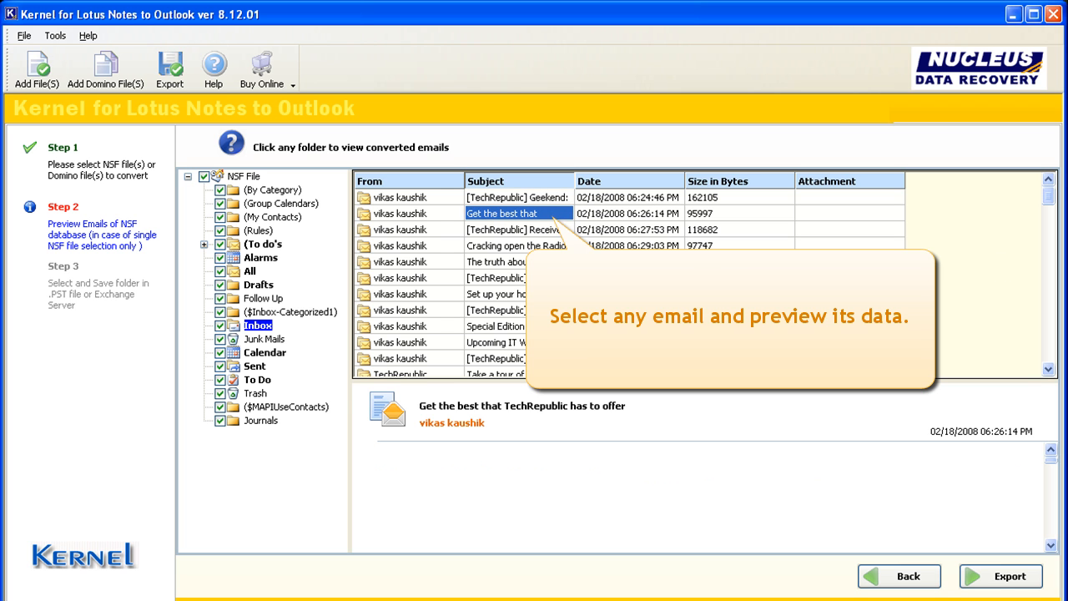
{"action": "left_click", "coordinate": [1051, 545]}
{"action": "left_click", "coordinate": [1051, 548]}
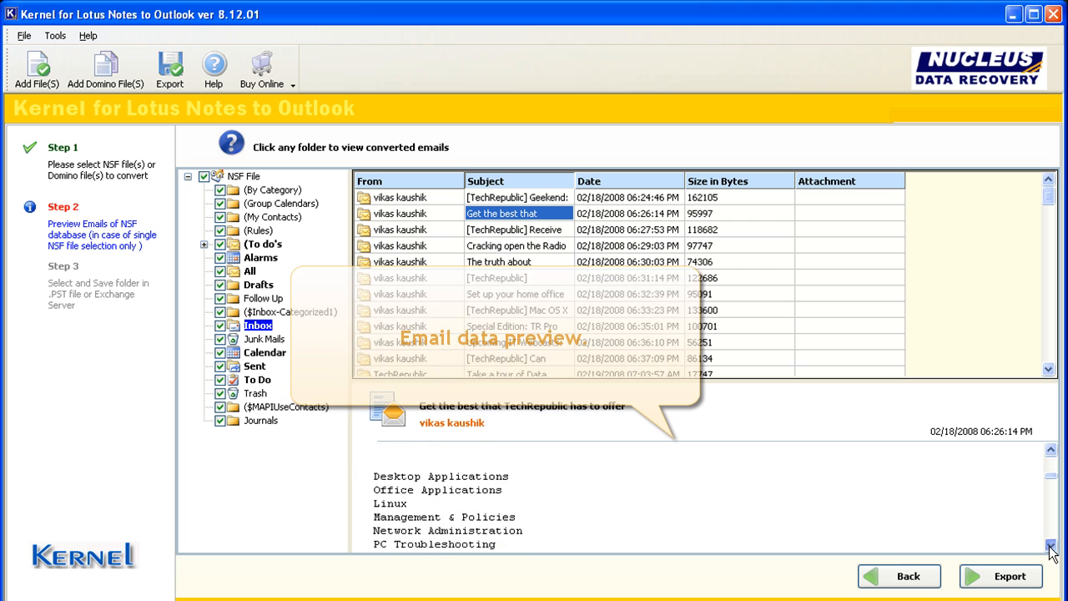
{"action": "left_click", "coordinate": [1051, 549]}
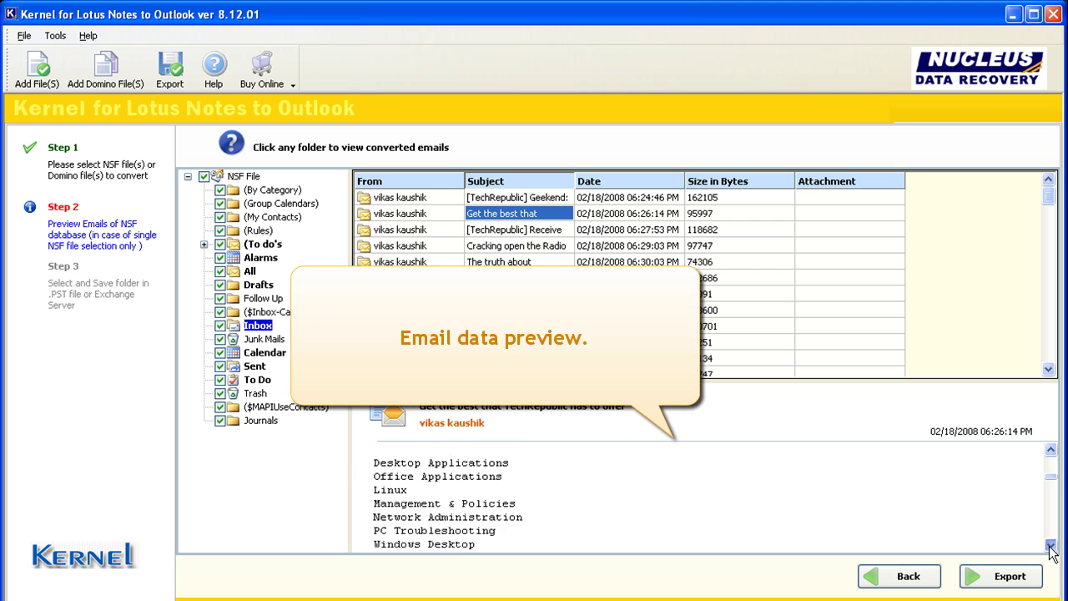
{"action": "left_click", "coordinate": [1051, 549]}
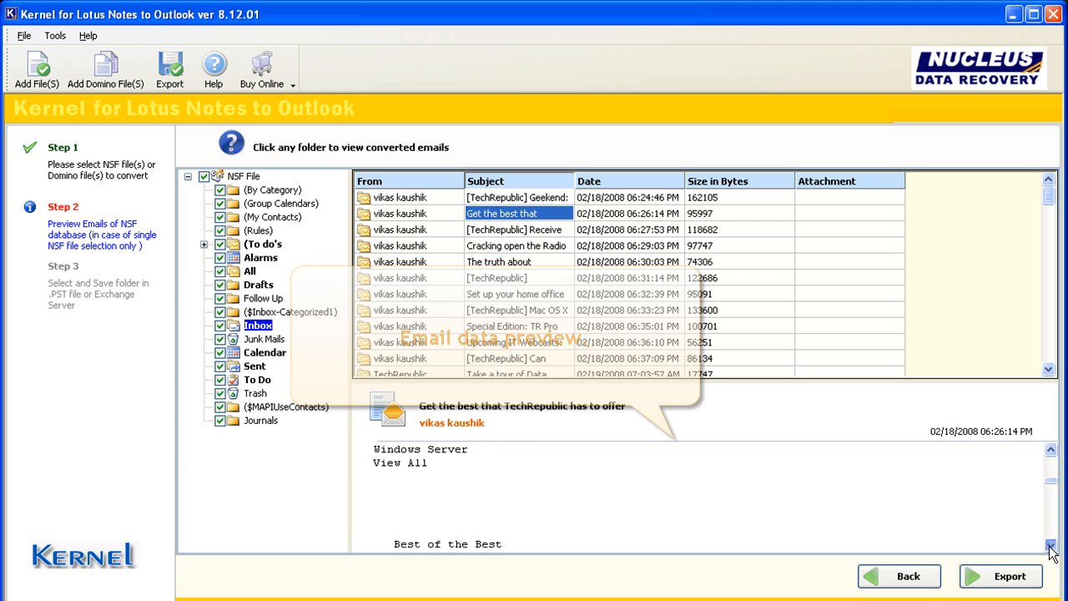
{"action": "left_click", "coordinate": [1051, 549]}
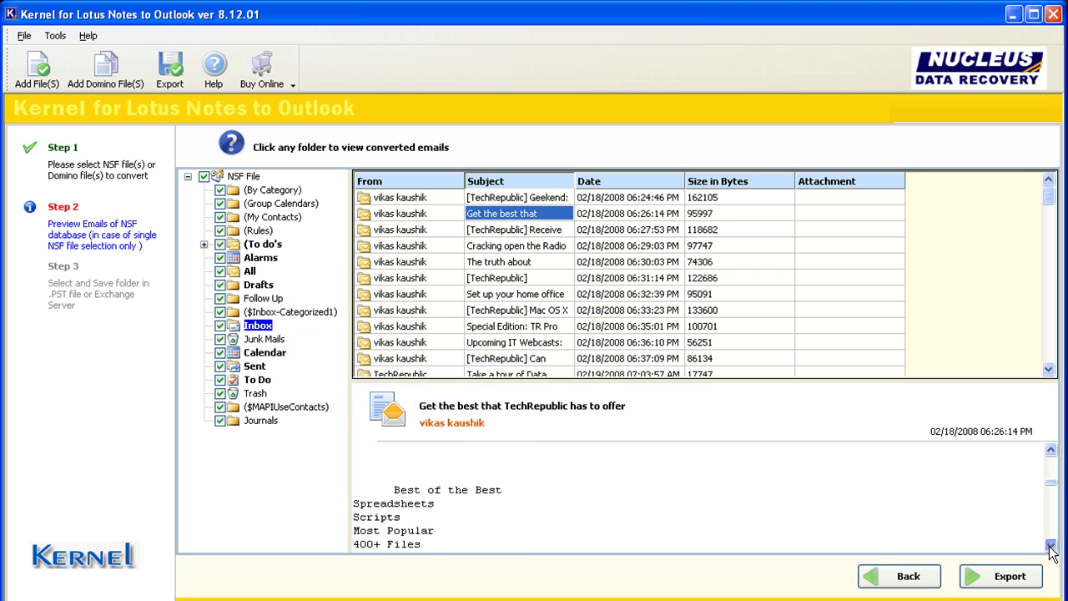
{"action": "left_click", "coordinate": [1051, 549]}
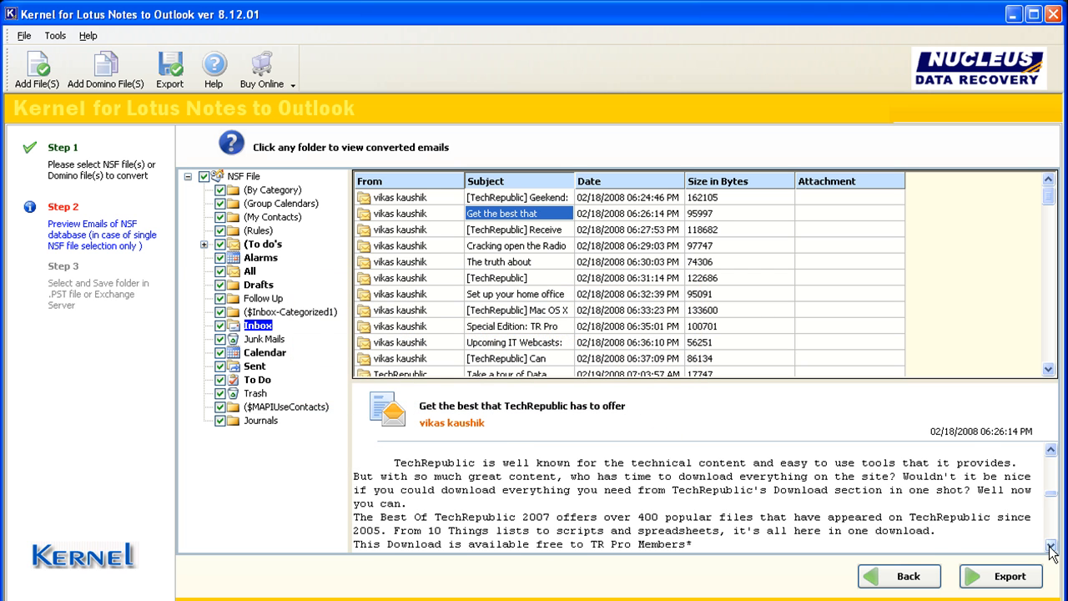
{"action": "left_click", "coordinate": [1051, 549]}
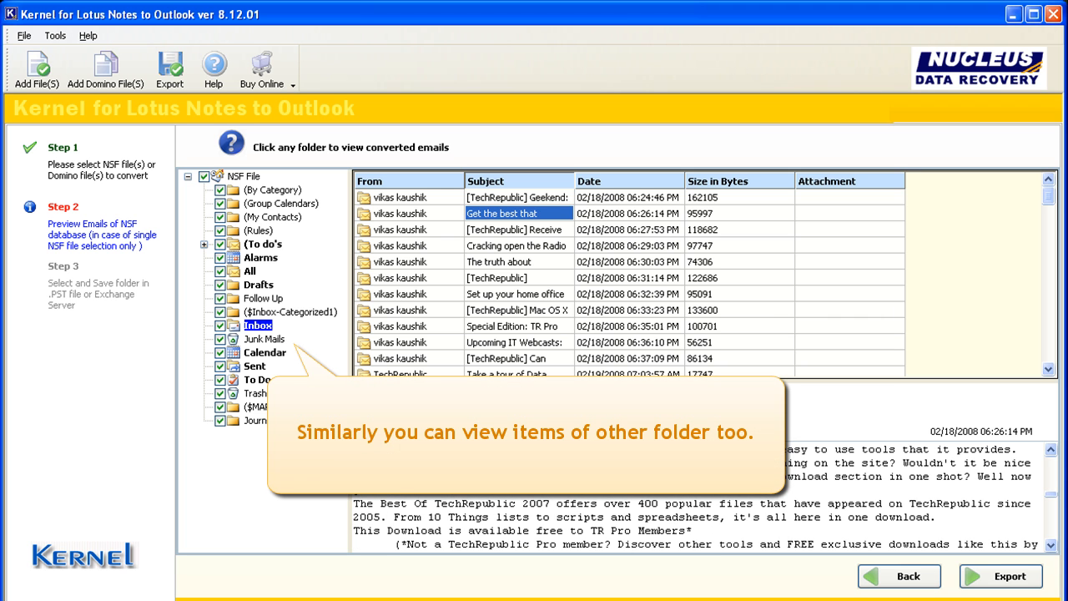
{"action": "left_click", "coordinate": [265, 352]}
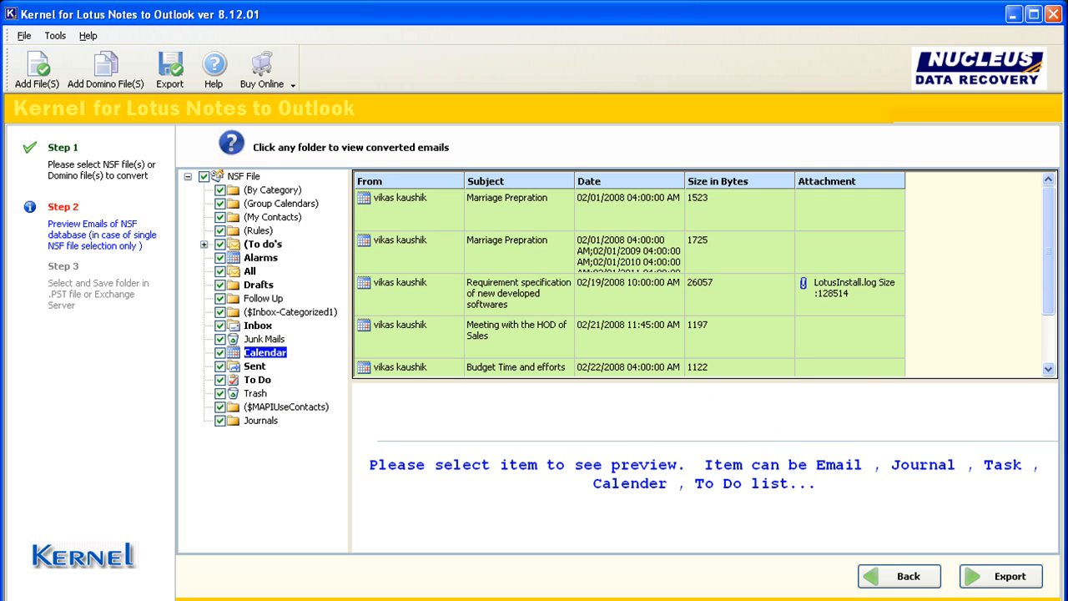
{"action": "left_click", "coordinate": [257, 379]}
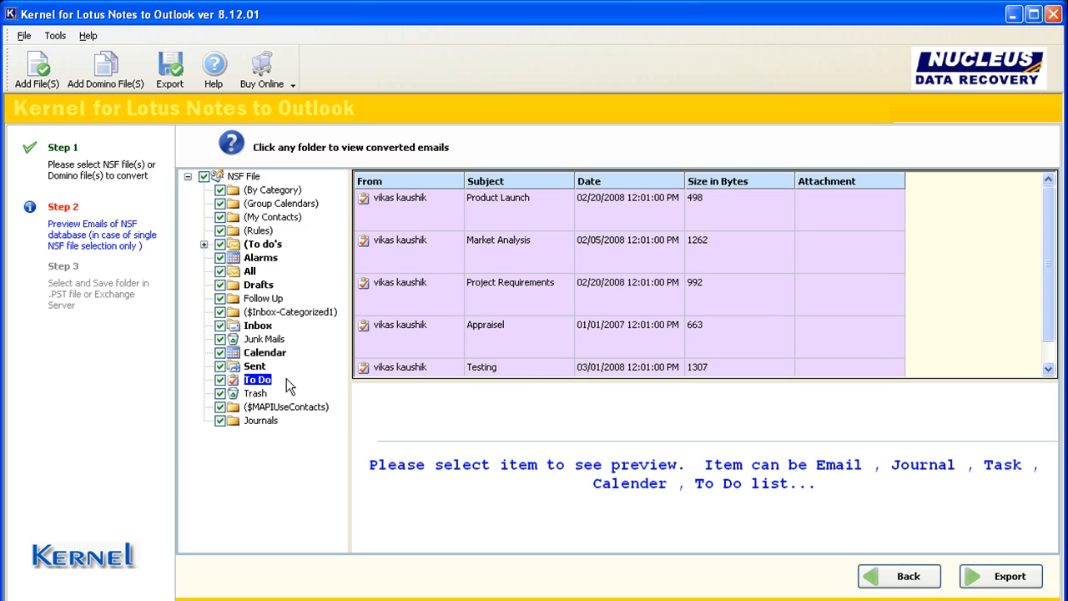
{"action": "left_click", "coordinate": [254, 367]}
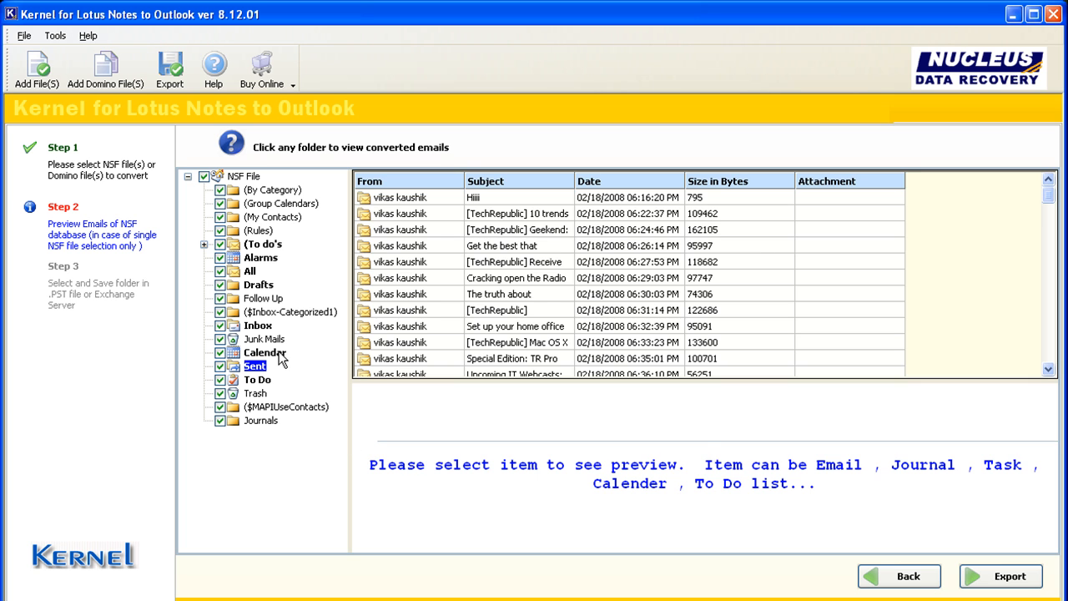
{"action": "left_click", "coordinate": [265, 352]}
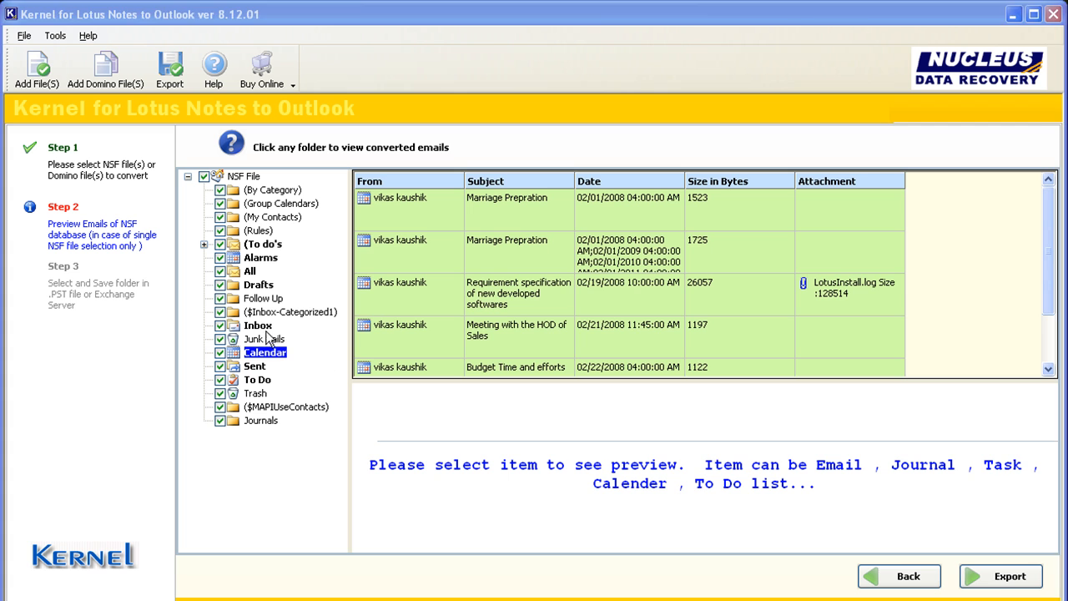
{"action": "left_click", "coordinate": [257, 325]}
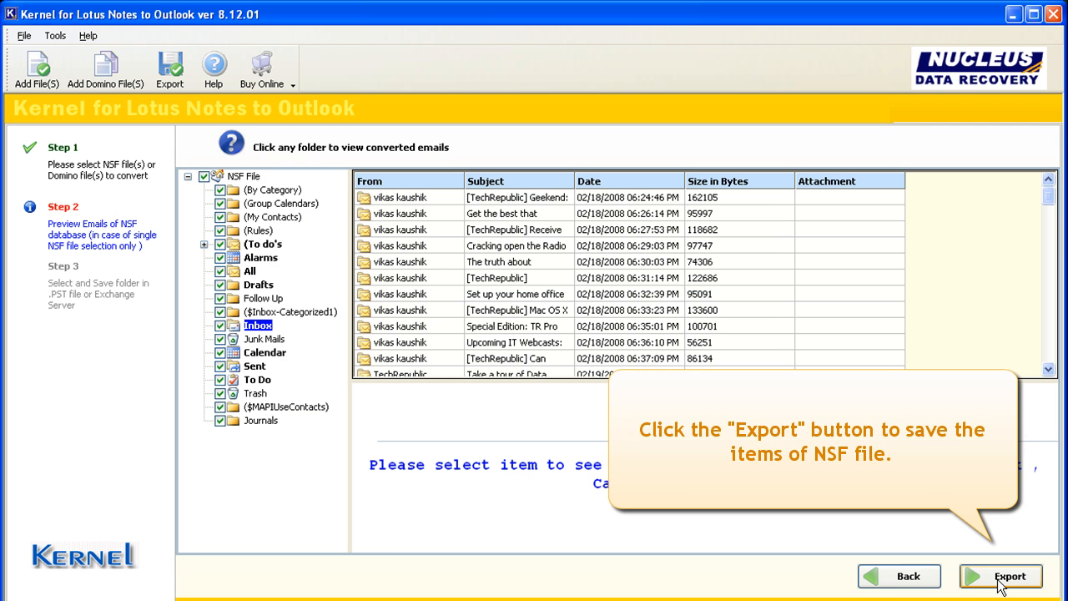
- Start the export and choose 'Save in PST' as the save option
{"action": "left_click", "coordinate": [1001, 577]}
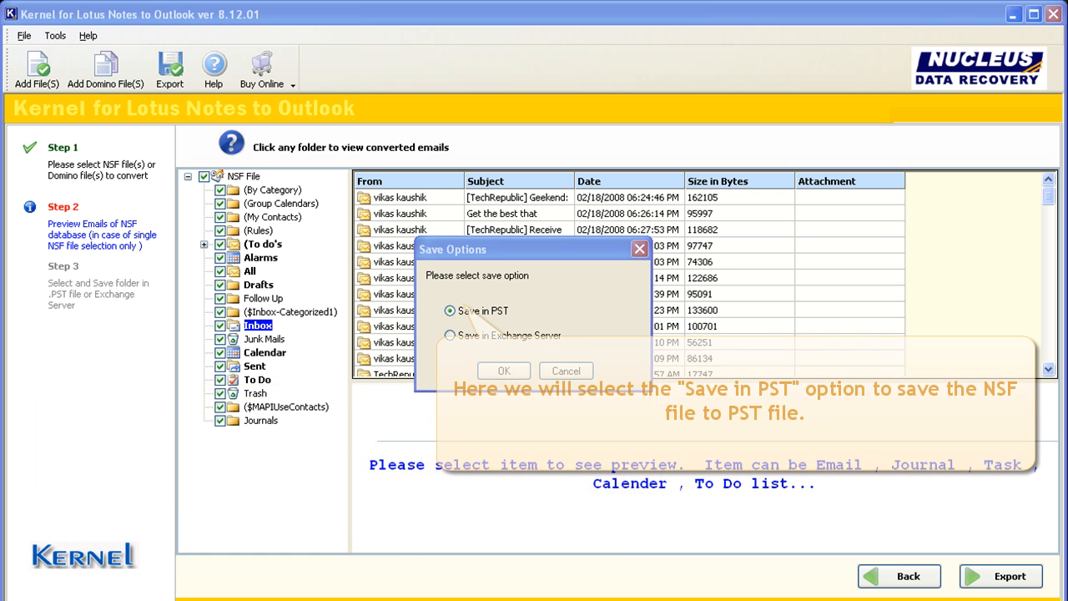
{"action": "left_click", "coordinate": [450, 311]}
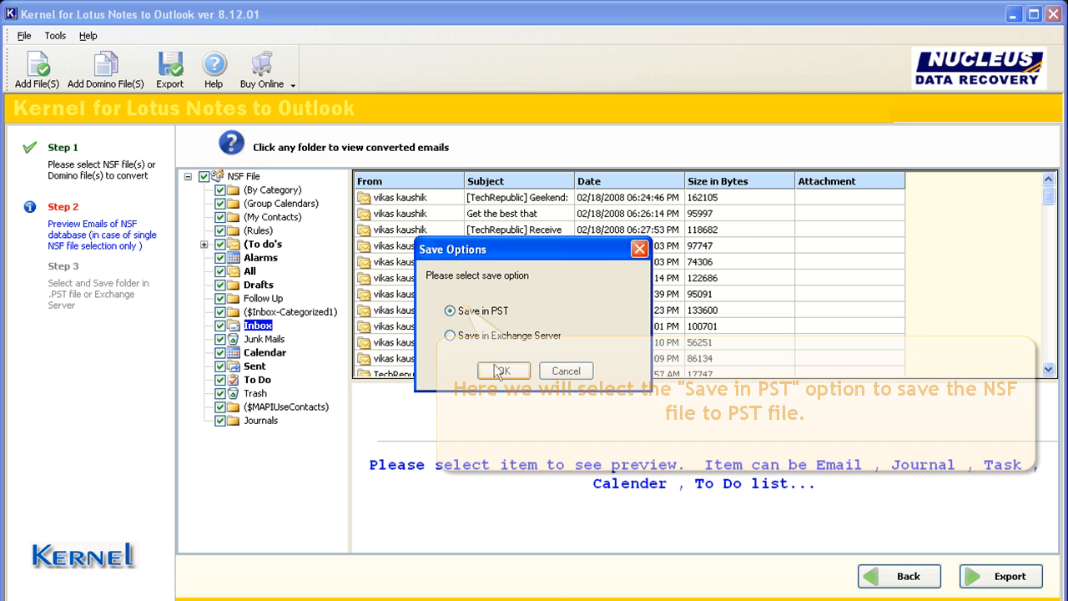
{"action": "left_click", "coordinate": [503, 371]}
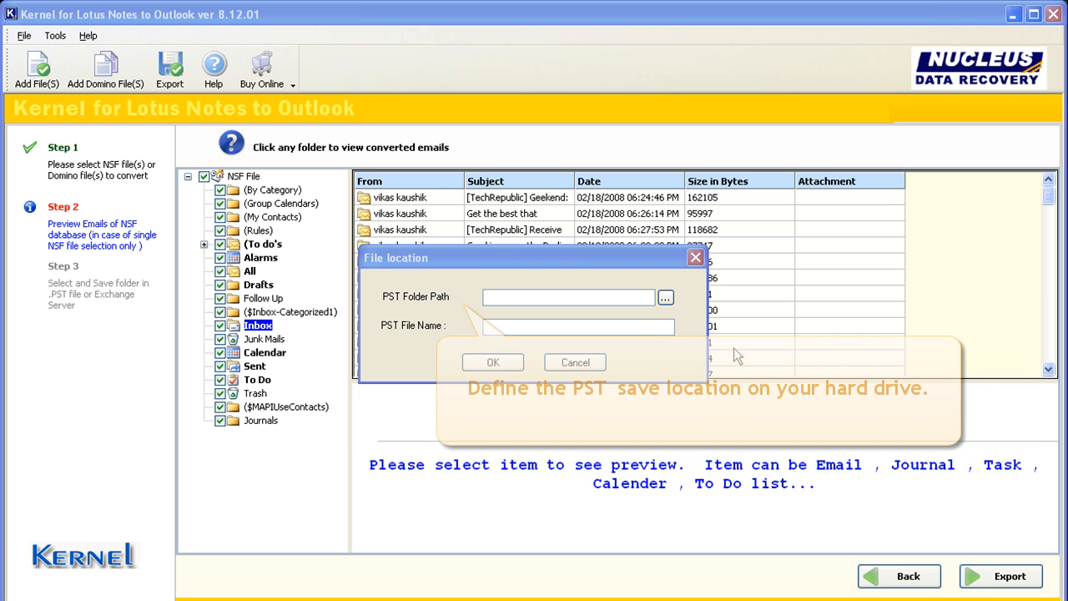
- Set the PST destination to drive E:\ with file name user1 and confirm
{"action": "left_click", "coordinate": [665, 297]}
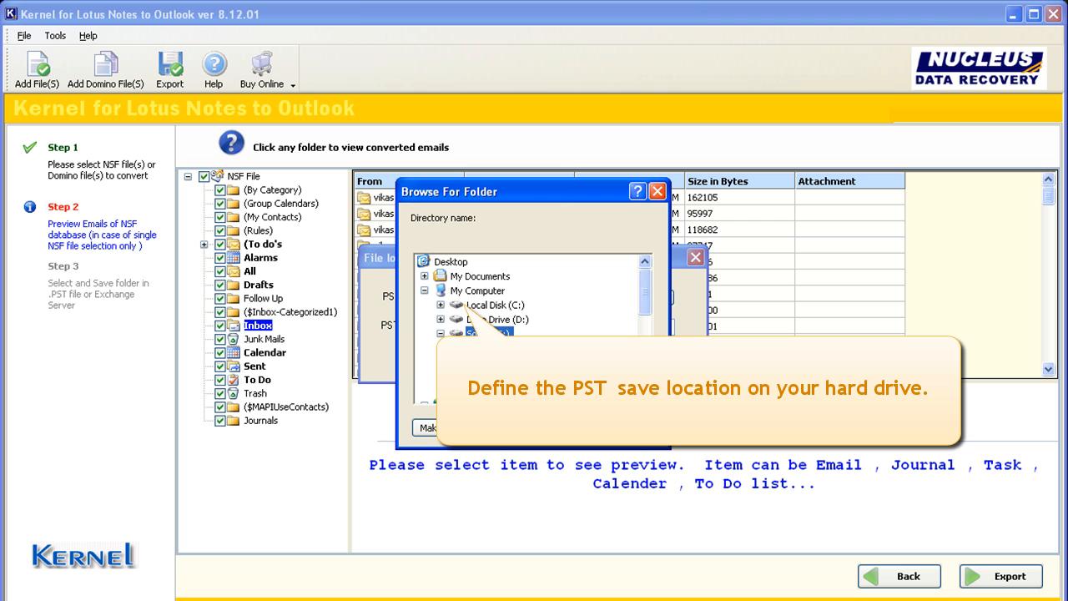
{"action": "double_click", "coordinate": [487, 333]}
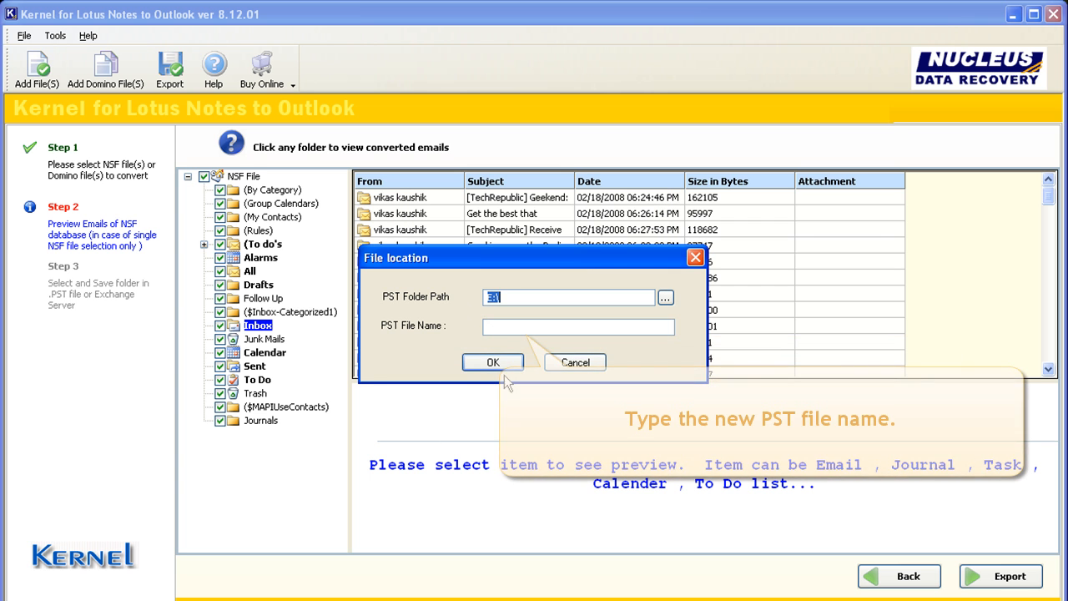
{"action": "left_click", "coordinate": [497, 326]}
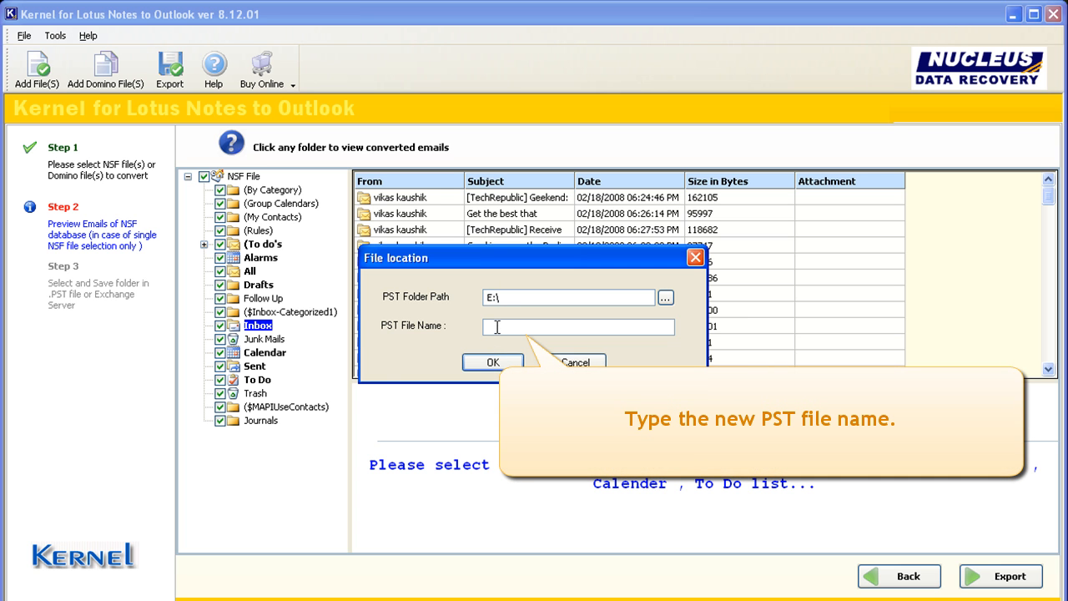
{"action": "type", "text": "user1"}
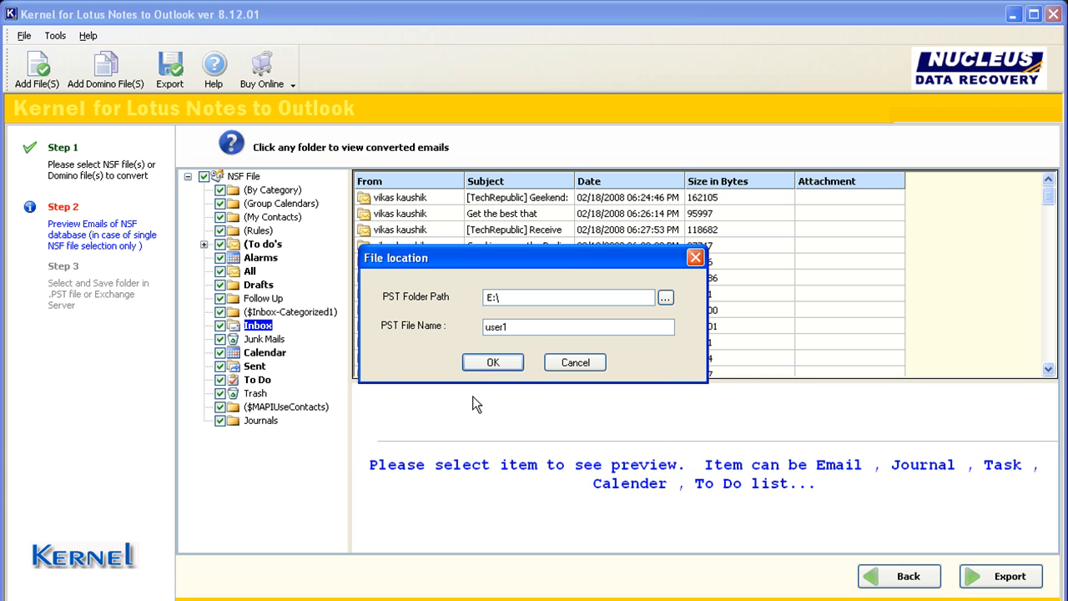
{"action": "left_click", "coordinate": [493, 362]}
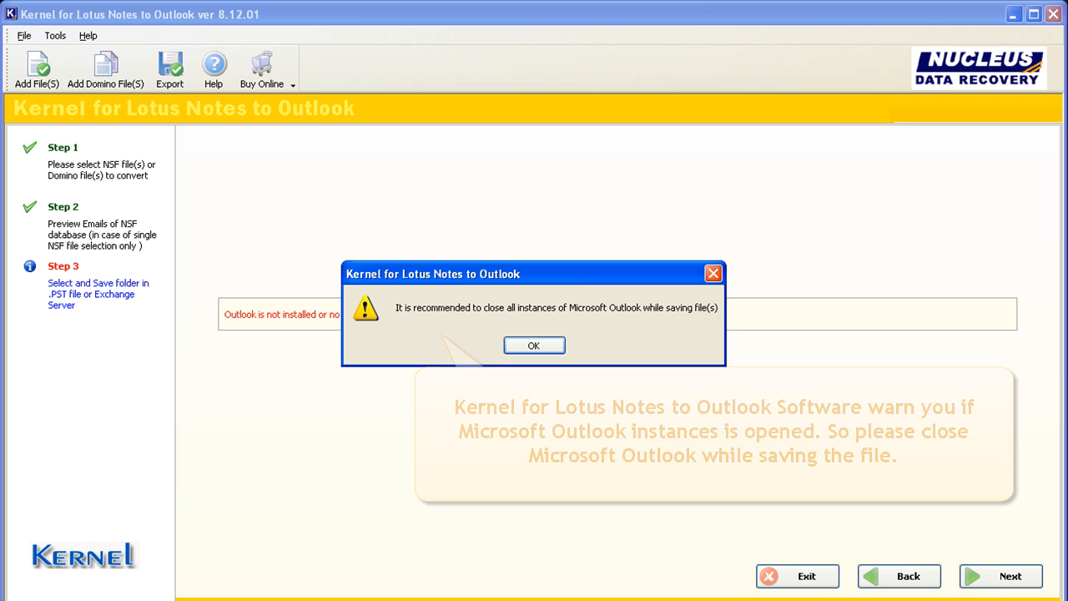
- Acknowledge the warning about closing Microsoft Outlook instances
{"action": "left_click", "coordinate": [534, 345]}
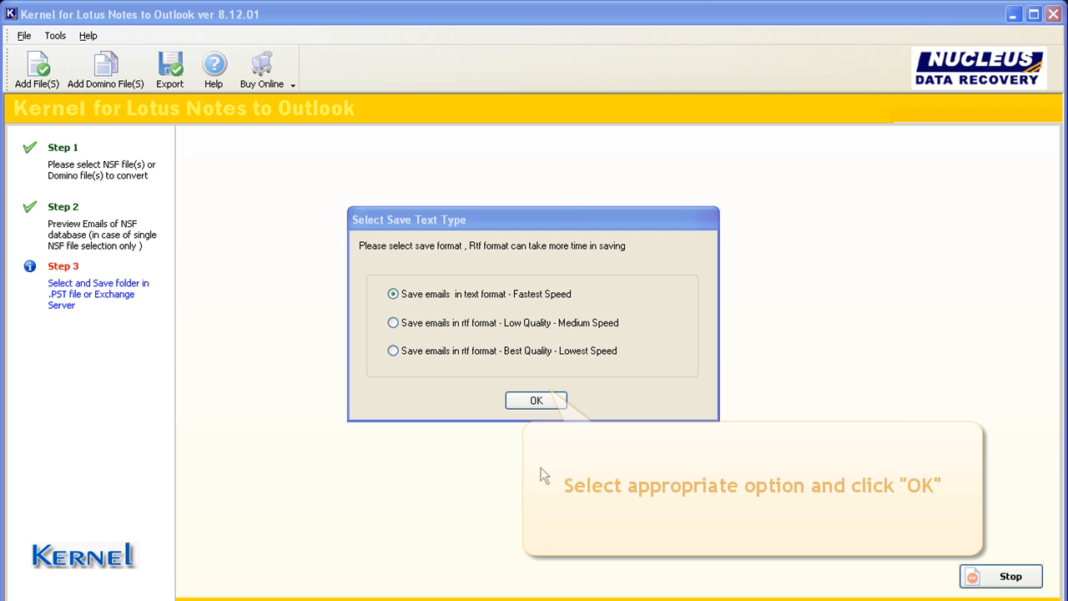
- Keep 'Save emails in text format - Fastest Speed' and start saving to the PST
{"action": "left_click", "coordinate": [537, 402]}
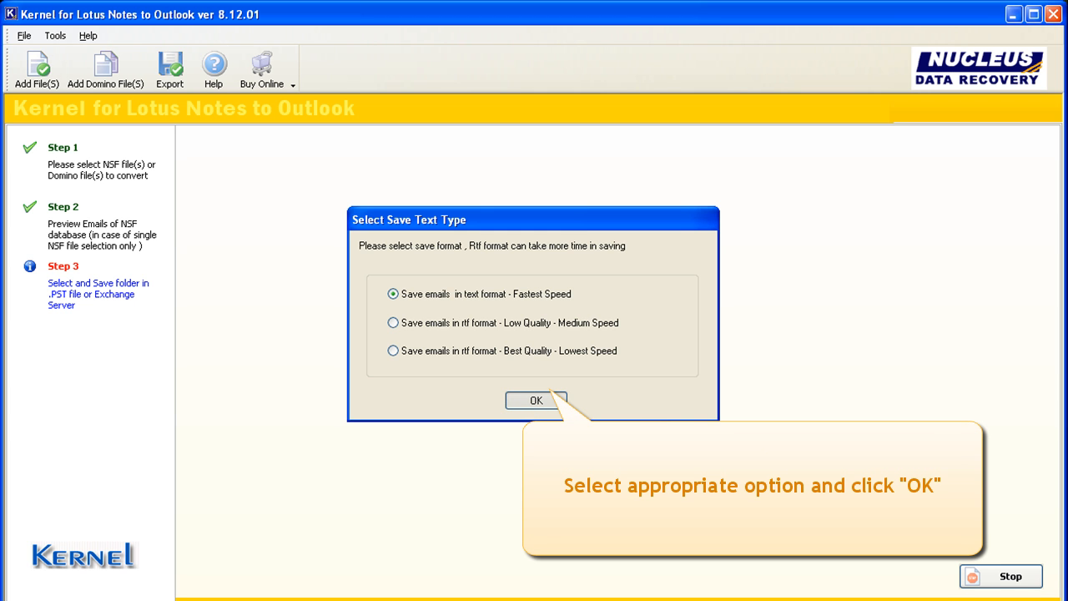
{"action": "left_click", "coordinate": [536, 400]}
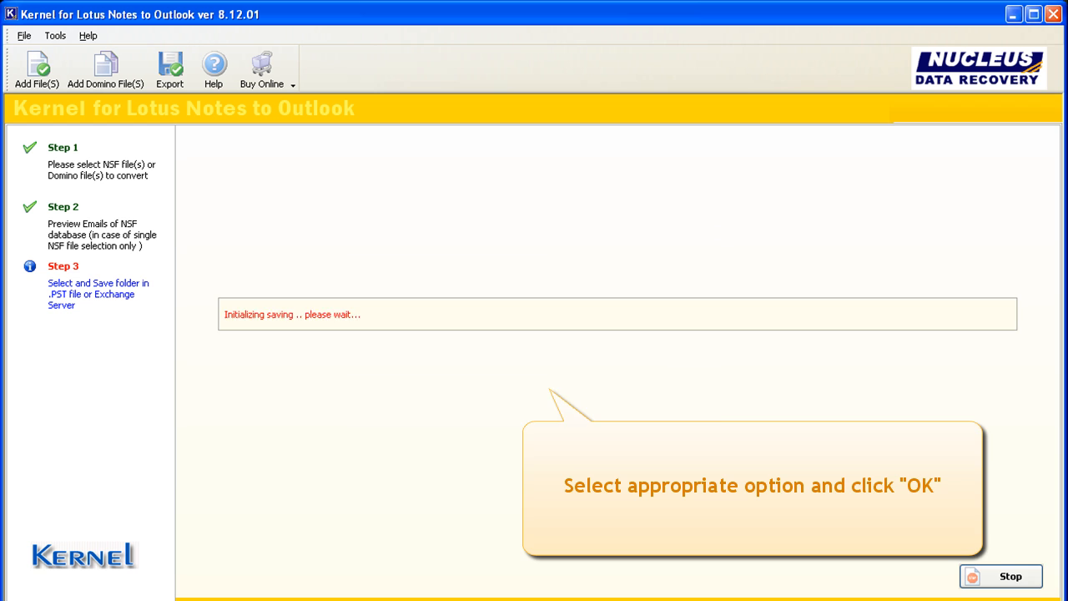